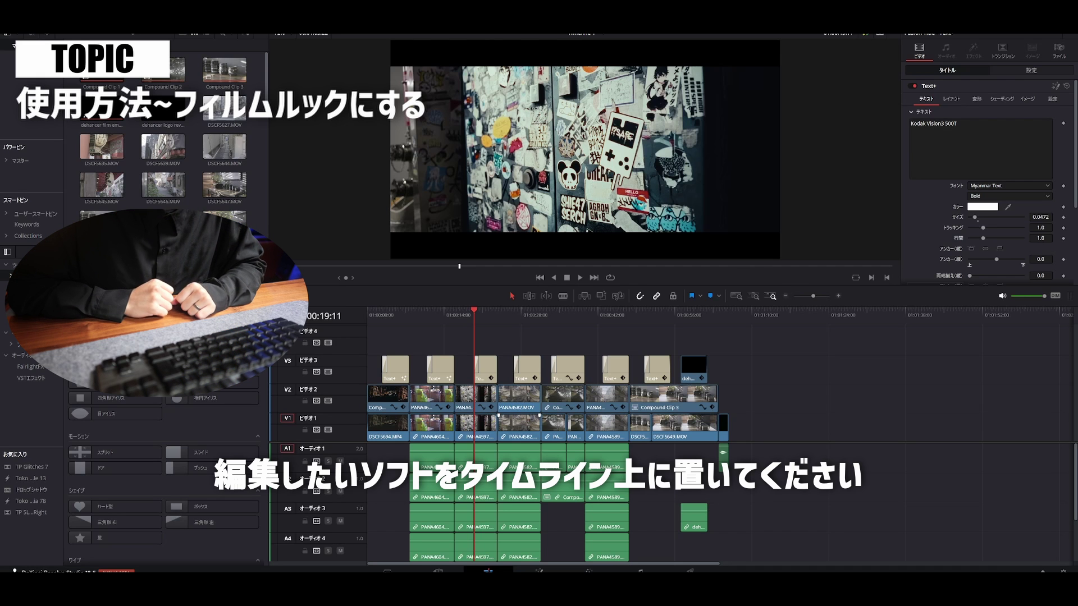
# Move the playhead to the start of the PANA4589 clip and open the Color page.
pyautogui.moveTo(475, 313); pyautogui.dragTo(500, 317)
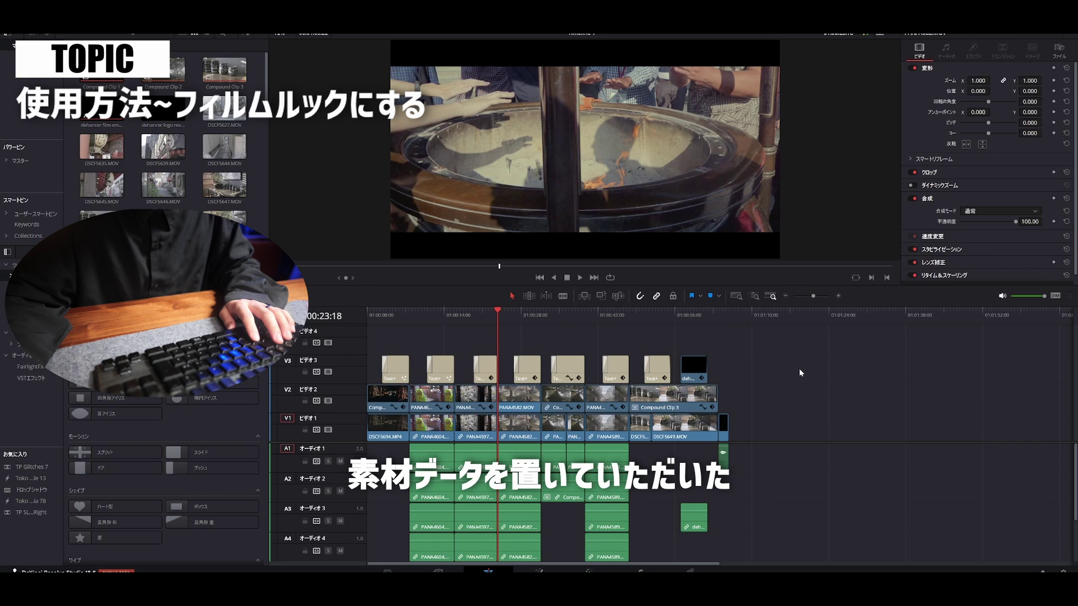
pyautogui.click(584, 323)
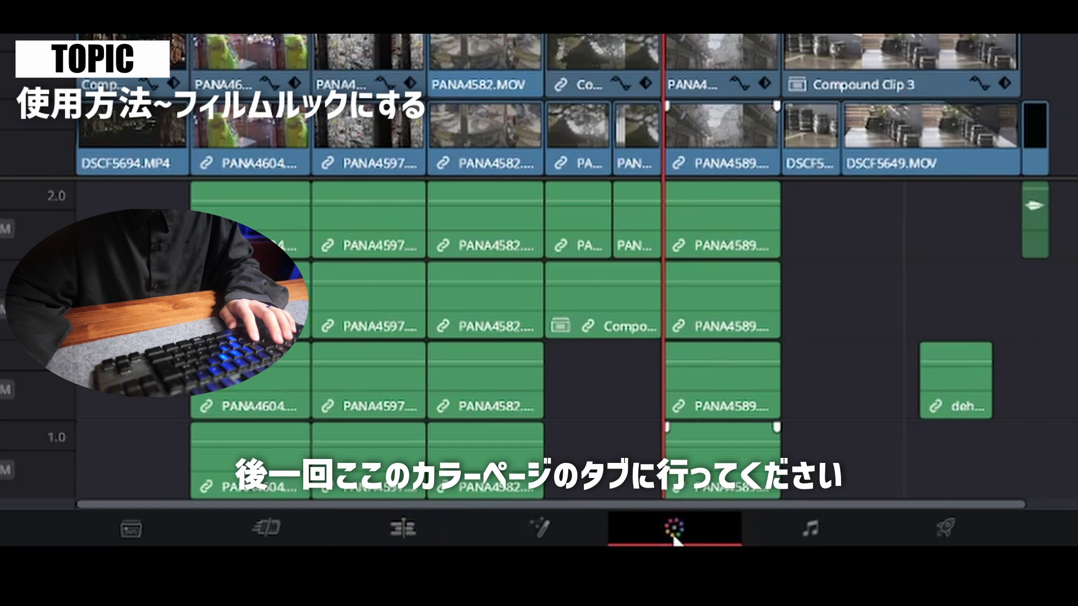
pyautogui.click(588, 571)
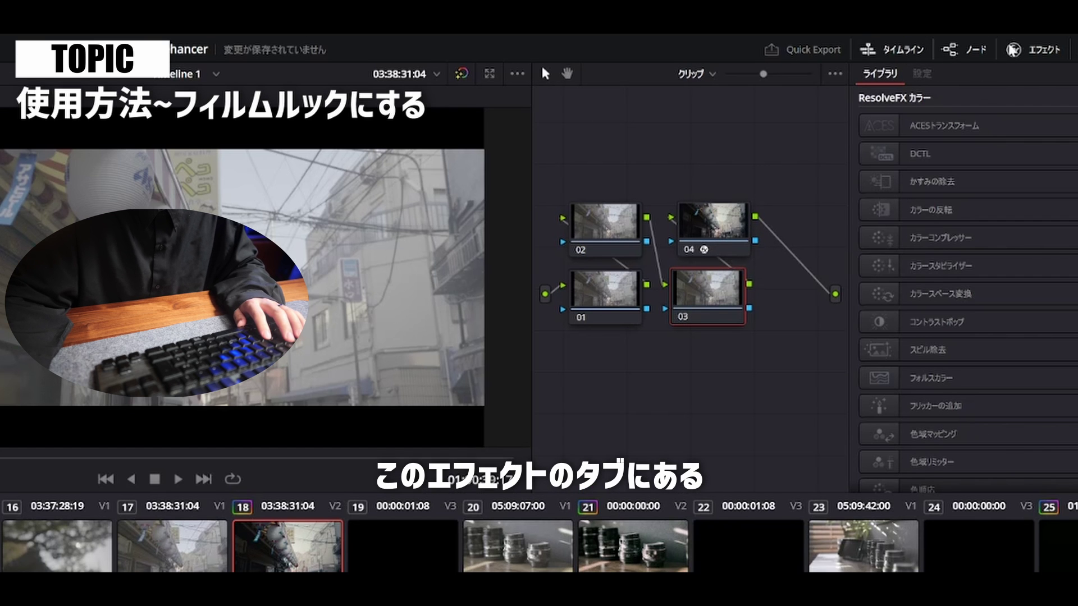
# Apply the Dehancer Pro 7.0.1 film emulation effect to node 03 of the street clip.
pyautogui.scroll(-10, 945, 168)
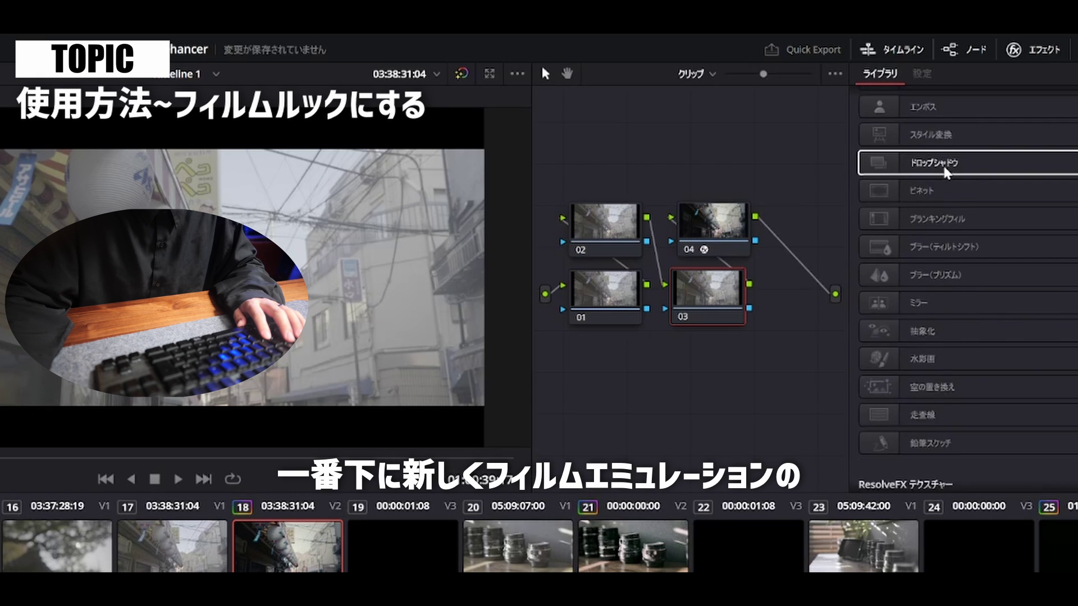
pyautogui.scroll(-10, 947, 216)
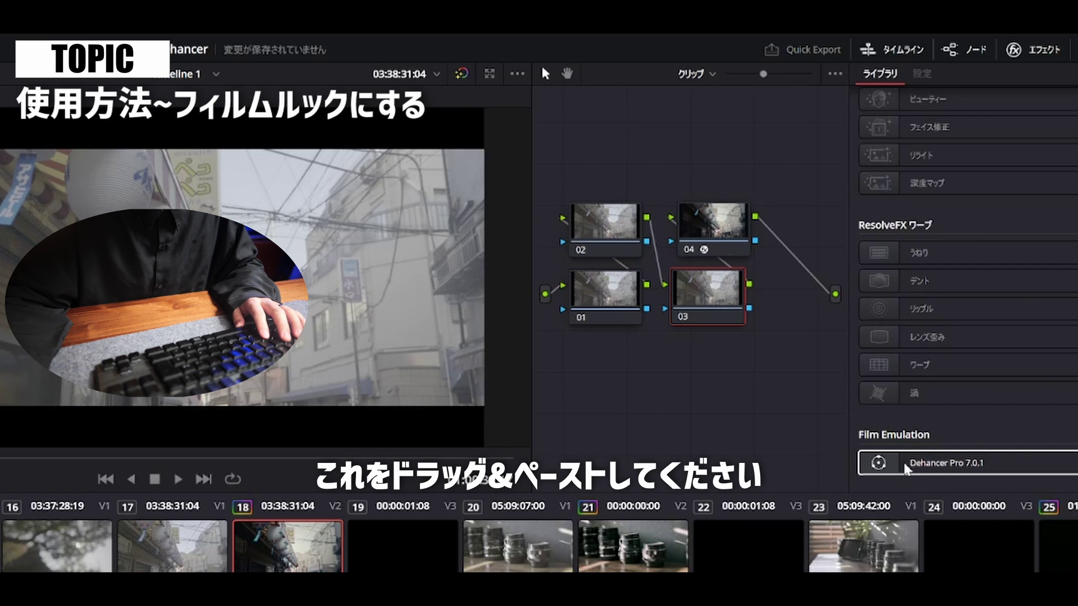
pyautogui.moveTo(912, 470); pyautogui.dragTo(701, 261)
pyautogui.moveTo(816, 389); pyautogui.dragTo(729, 270)
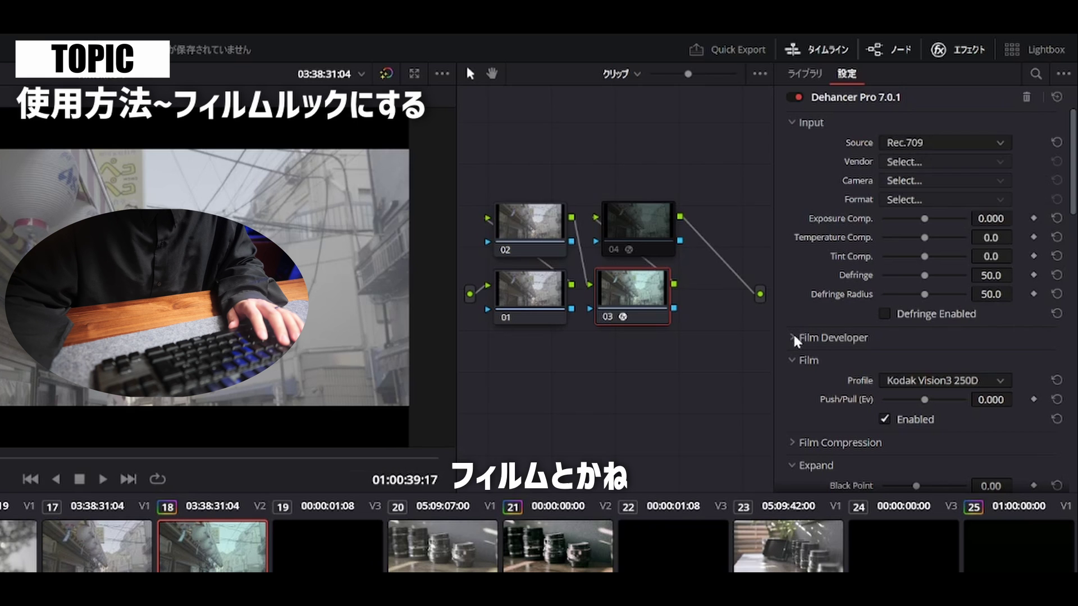
# Look through the Dehancer Pro settings and collapse all of the setting groups for an overview.
pyautogui.scroll(-15, 847, 371)
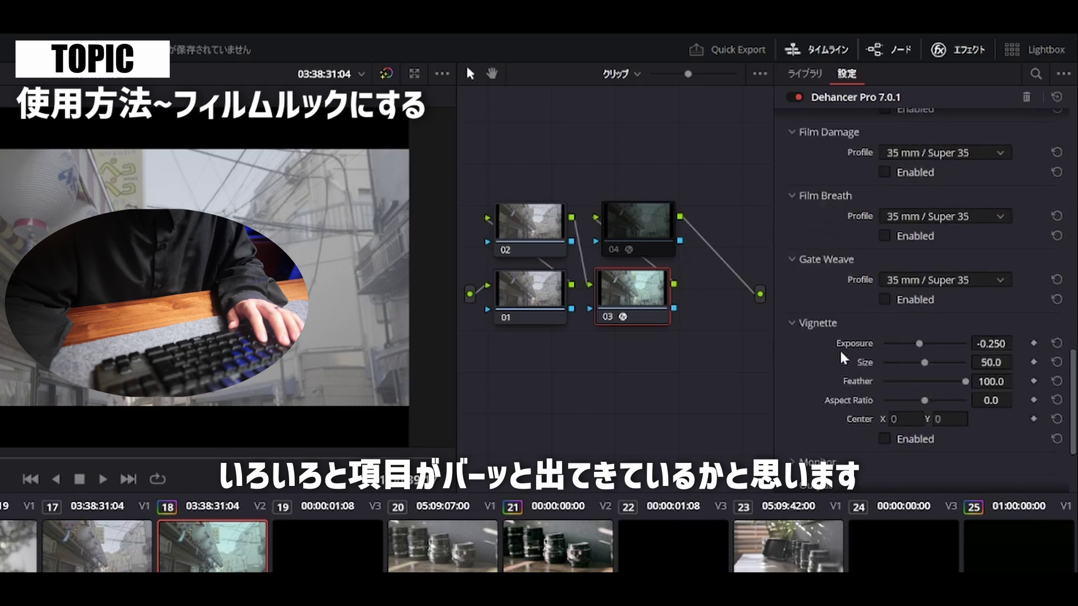
pyautogui.scroll(-5, 845, 358)
pyautogui.scroll(20, 842, 354)
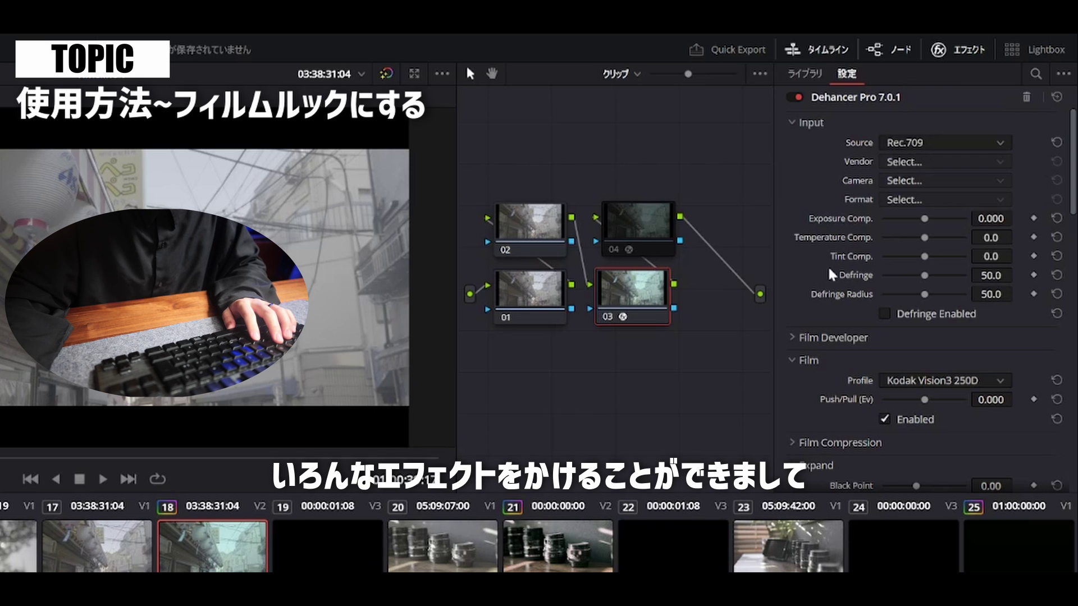
pyautogui.click(796, 125)
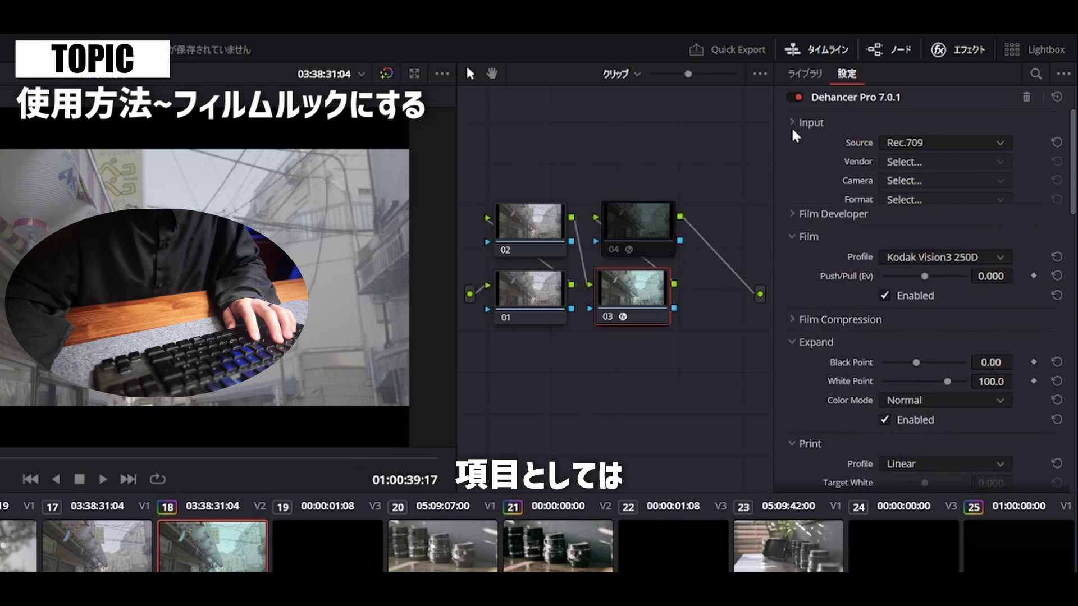
pyautogui.click(797, 168)
pyautogui.click(795, 190)
pyautogui.click(794, 190)
pyautogui.click(796, 212)
pyautogui.click(796, 236)
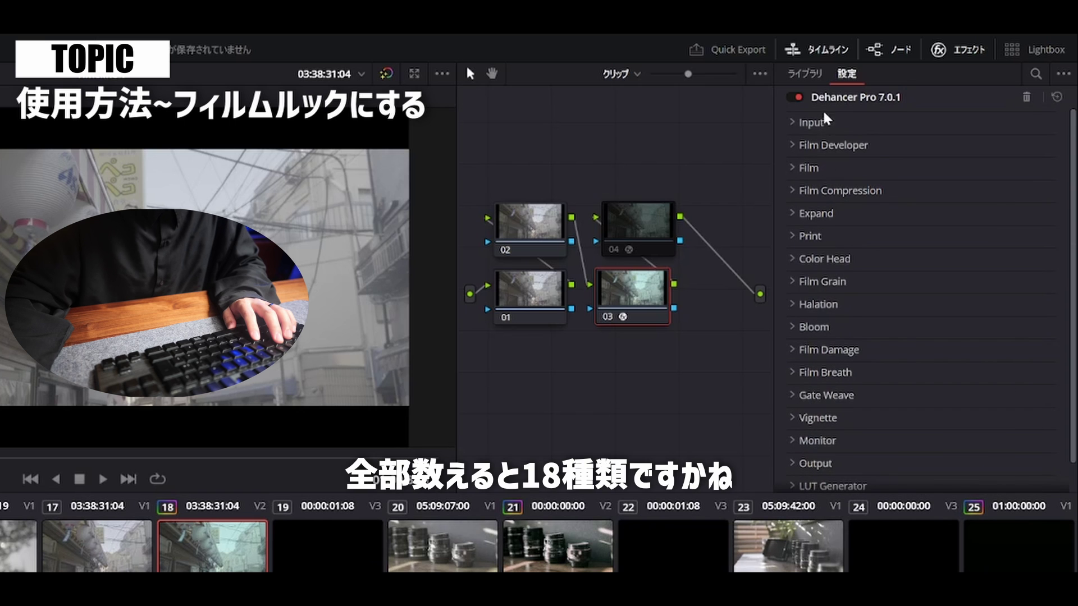
pyautogui.scroll(-1, 822, 309)
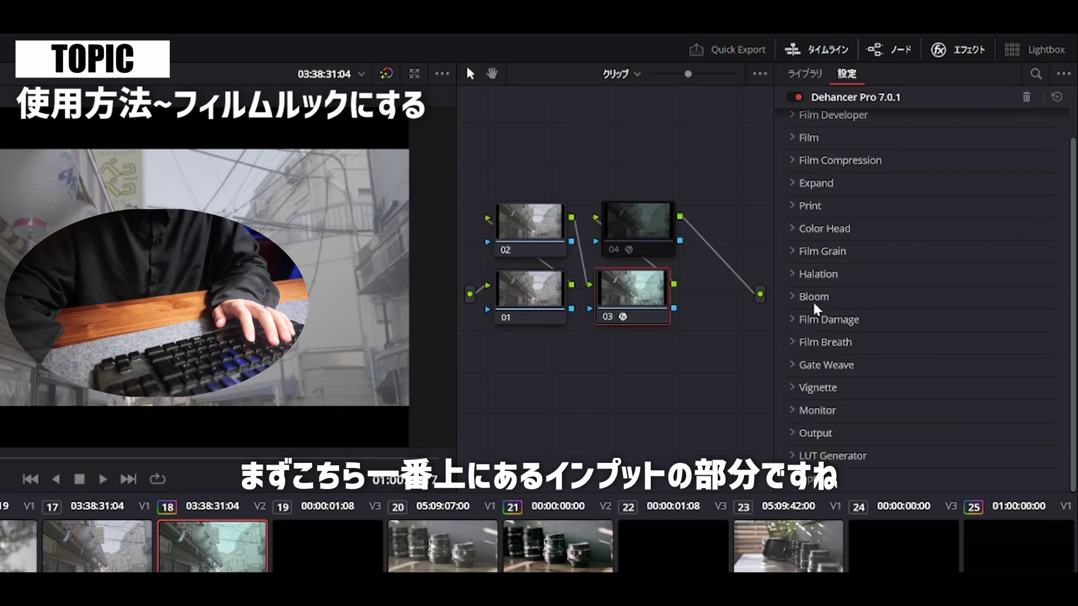
pyautogui.scroll(1, 898, 205)
# Set the Dehancer input to Fujifilm X-H2S with F-Log2, exposure compensation -0.414 and temperature compensation 6.4.
pyautogui.click(798, 122)
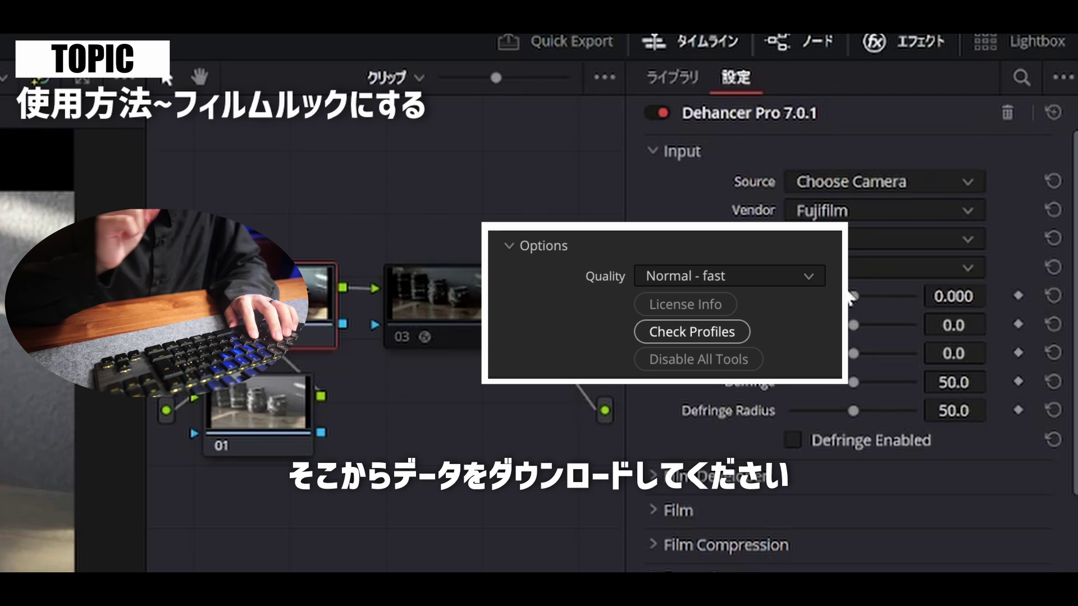
pyautogui.click(853, 206)
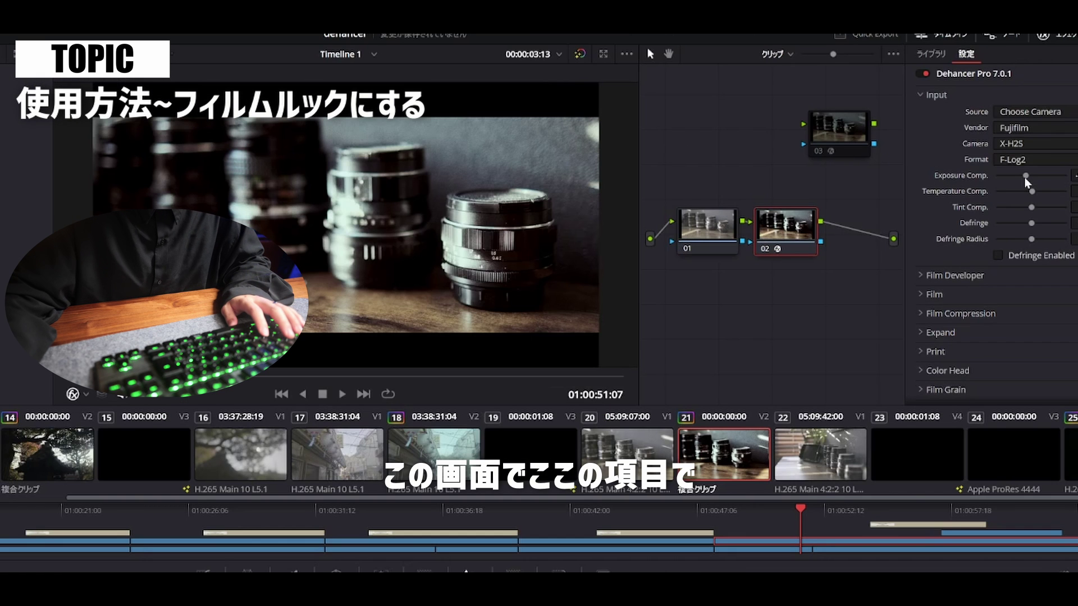
pyautogui.moveTo(1025, 178)
pyautogui.mouseDown()
pyautogui.moveTo(1046, 194)
pyautogui.moveTo(1029, 192)
pyautogui.mouseUp()
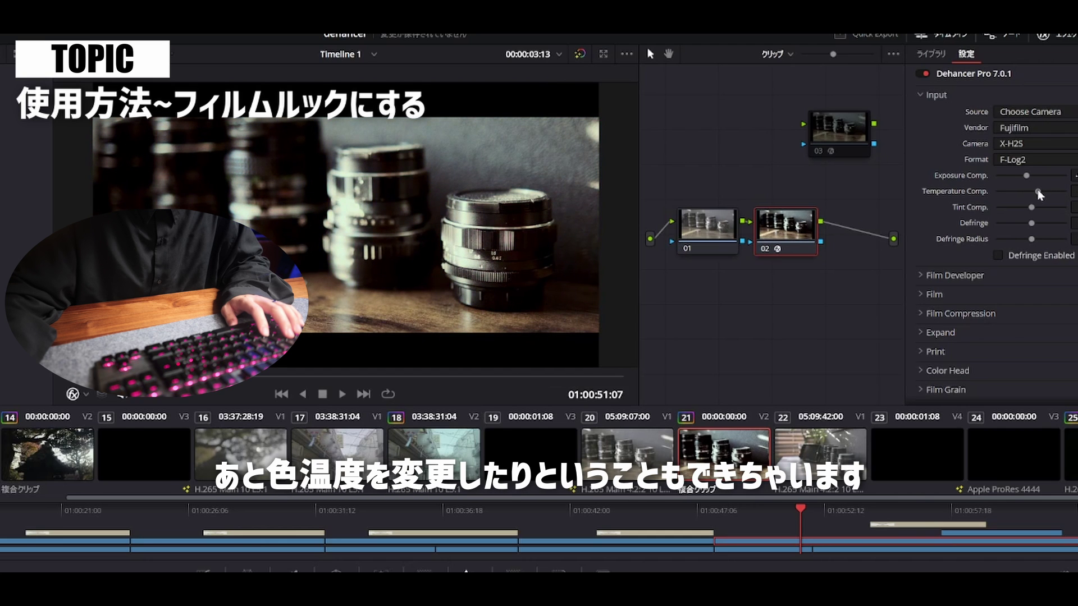
# Expand the Film settings and compare the film profiles used on the different clips along the timeline.
pyautogui.scroll(-1, 941, 210)
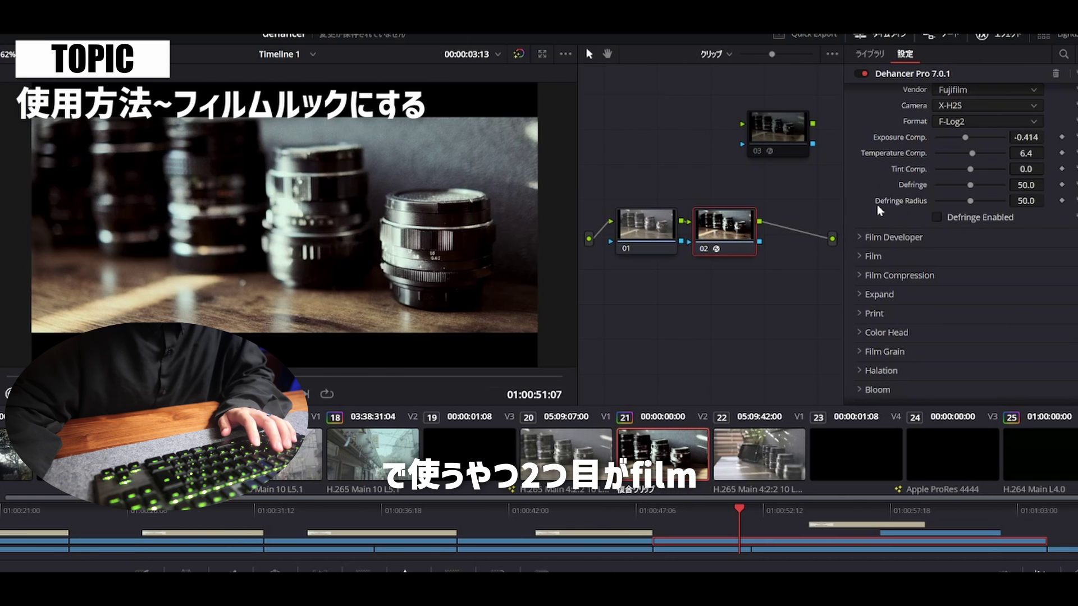
pyautogui.click(878, 259)
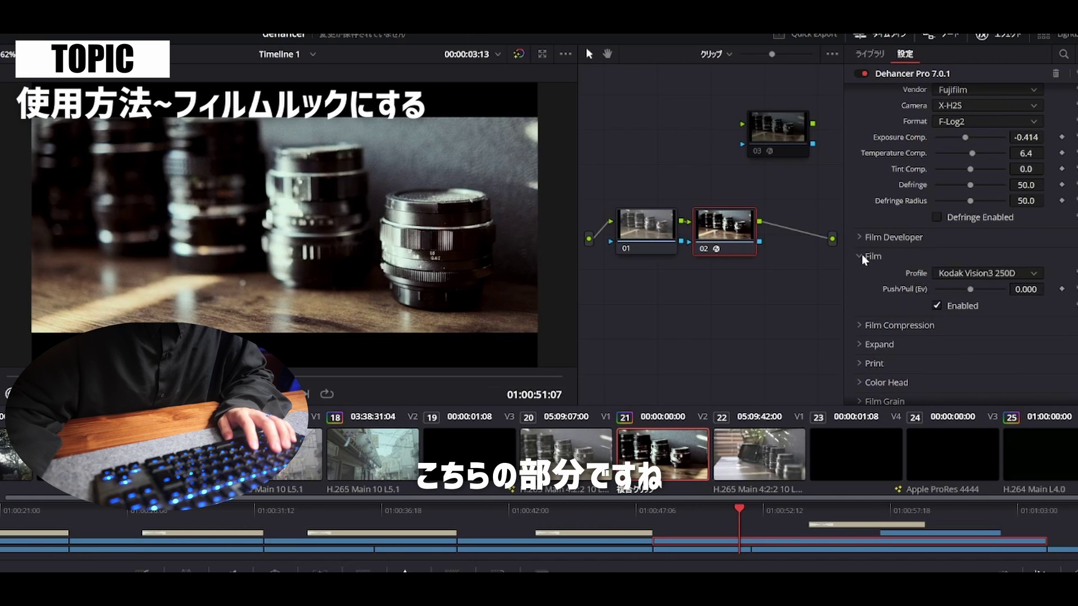
pyautogui.scroll(-1, 881, 259)
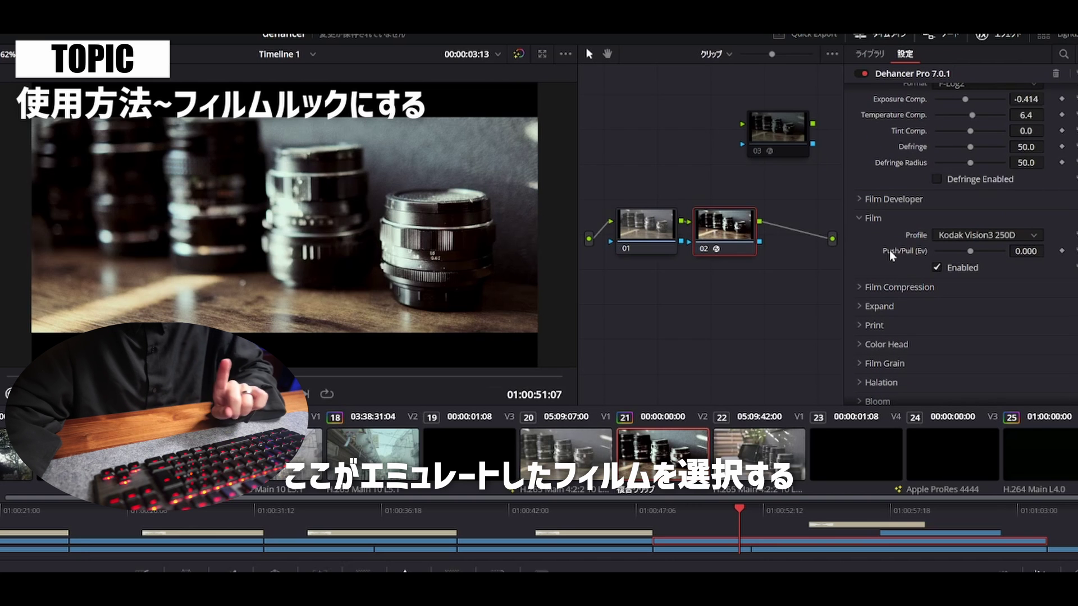
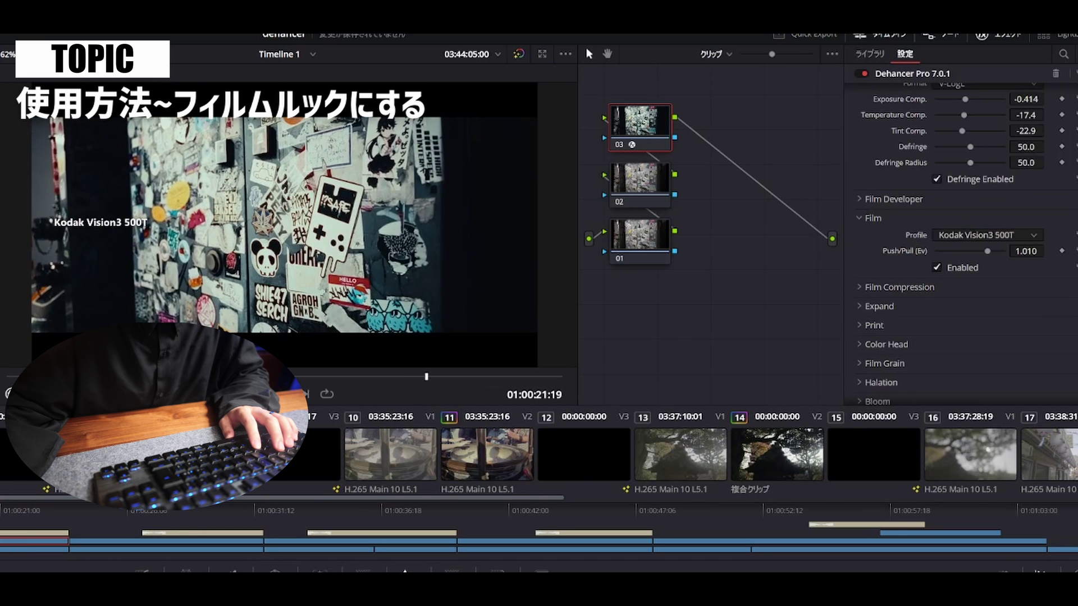
pyautogui.moveTo(23, 511); pyautogui.dragTo(0, 514)
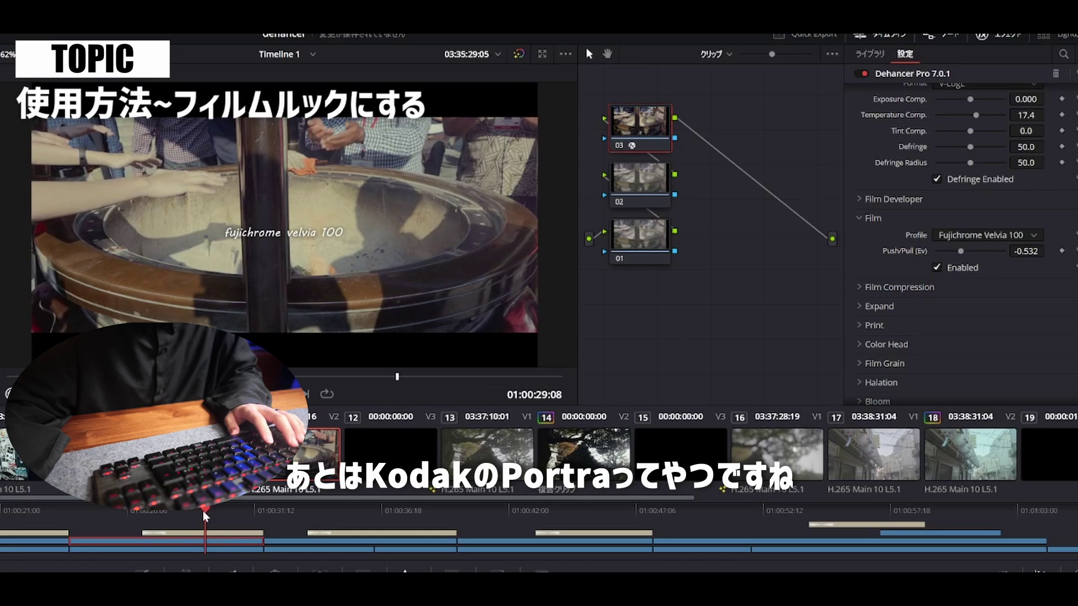
pyautogui.moveTo(205, 513); pyautogui.dragTo(355, 503)
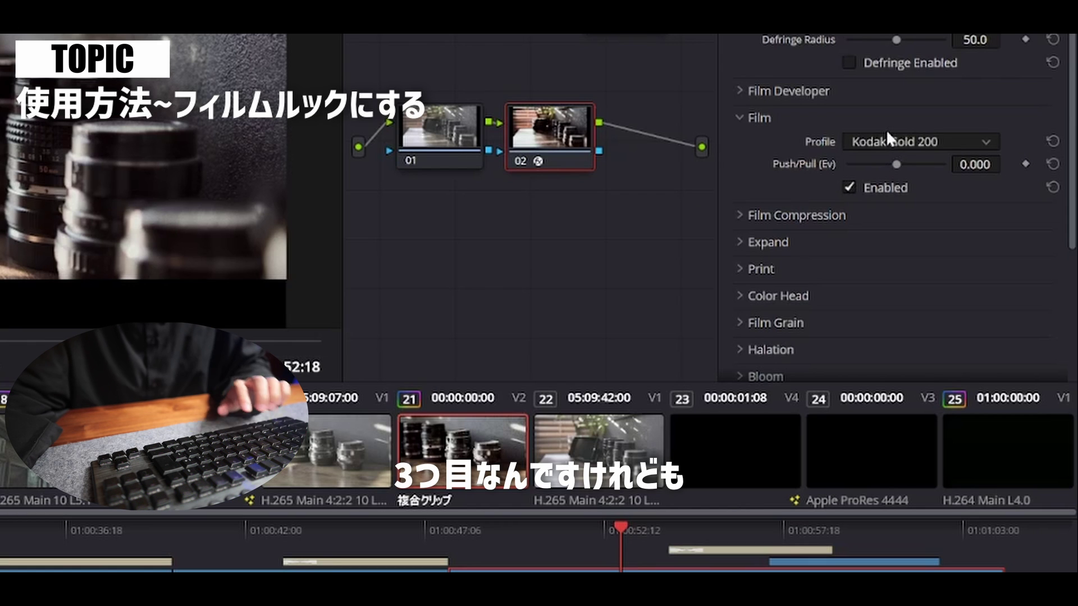
# Compare the Fujifilm 3513 and Kodak 2383 print profiles on the lens clip and choose Kodak 2383 Print Film.
pyautogui.scroll(-2, 798, 216)
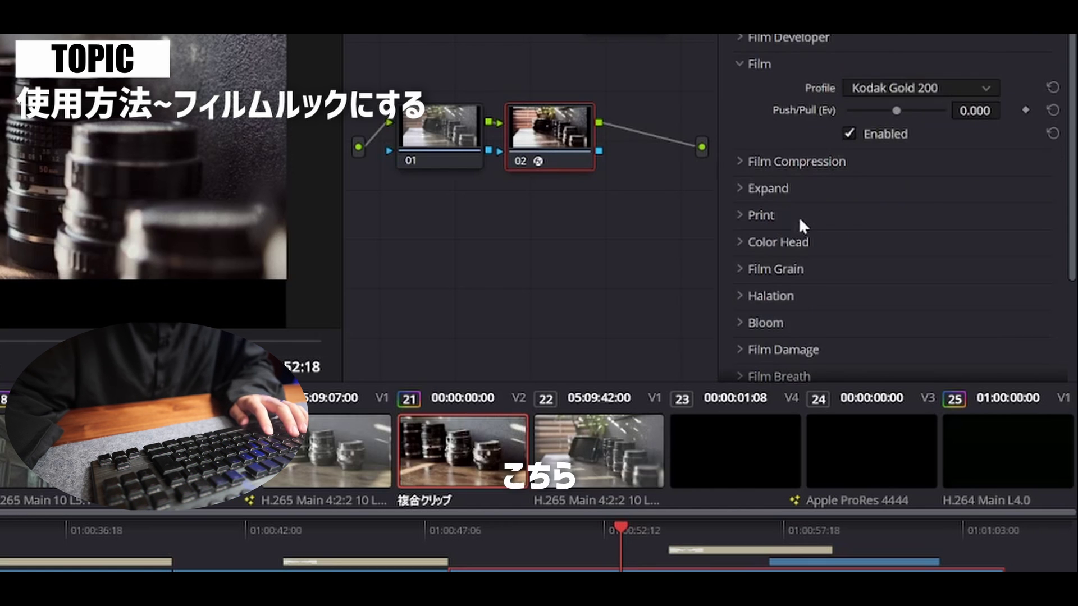
pyautogui.click(740, 215)
pyautogui.scroll(-3, 742, 219)
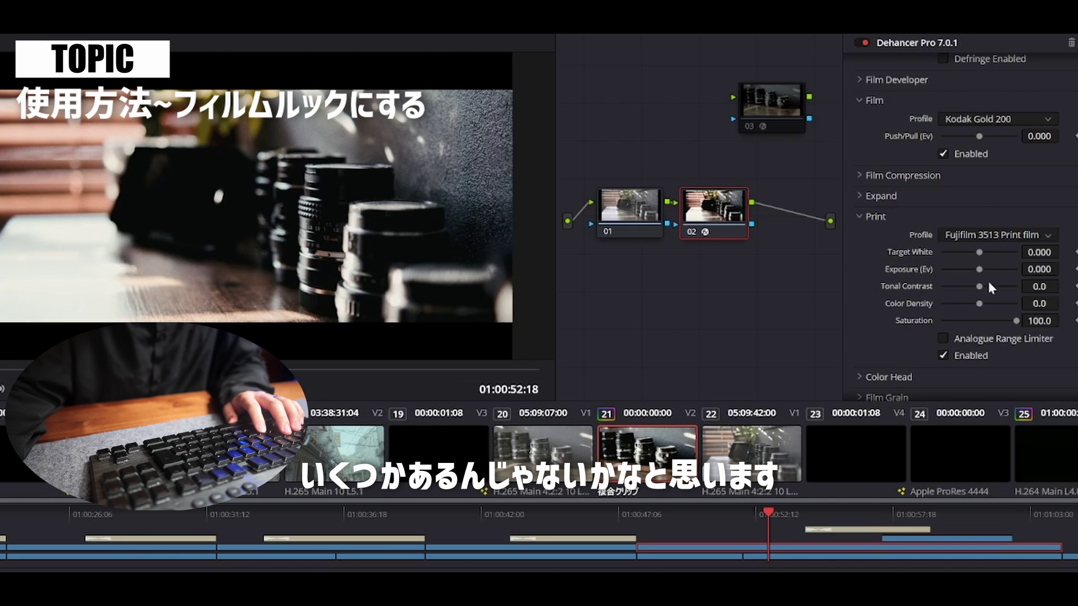
pyautogui.press('Down')
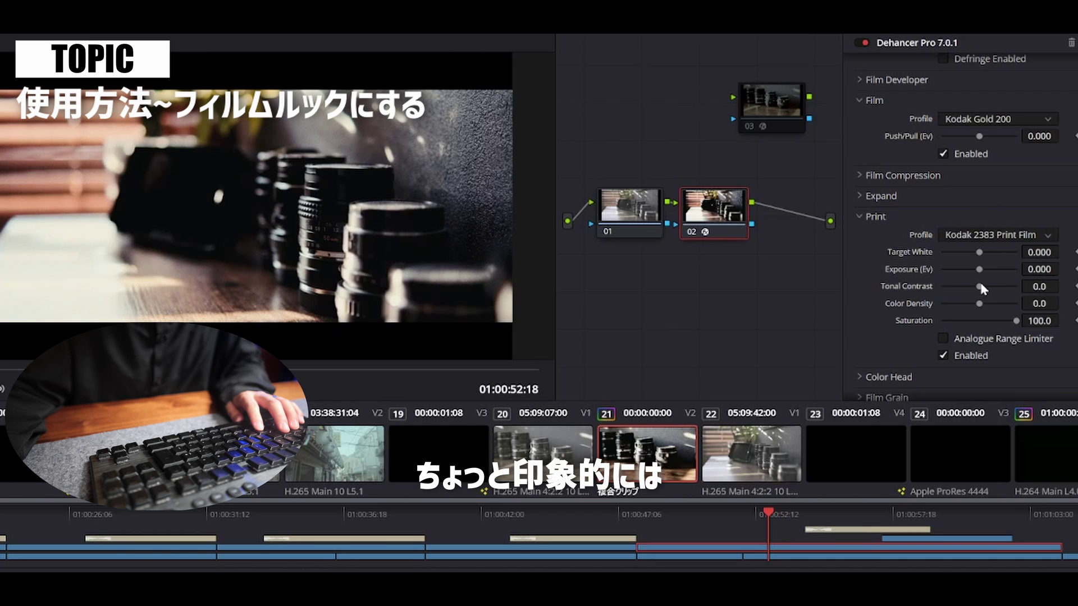
pyautogui.press('Up')
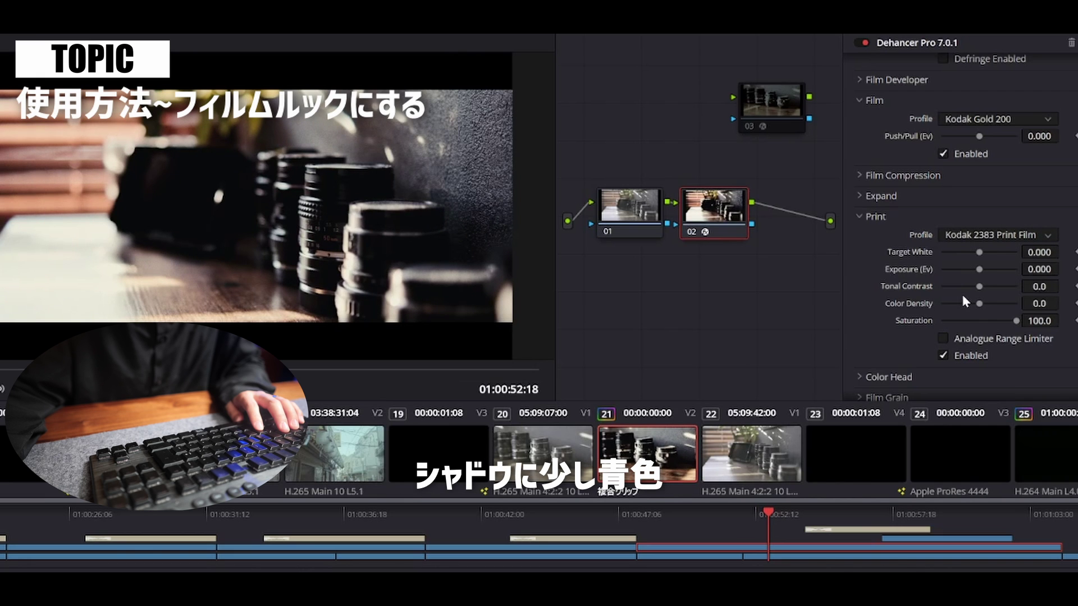
pyautogui.press('Down')
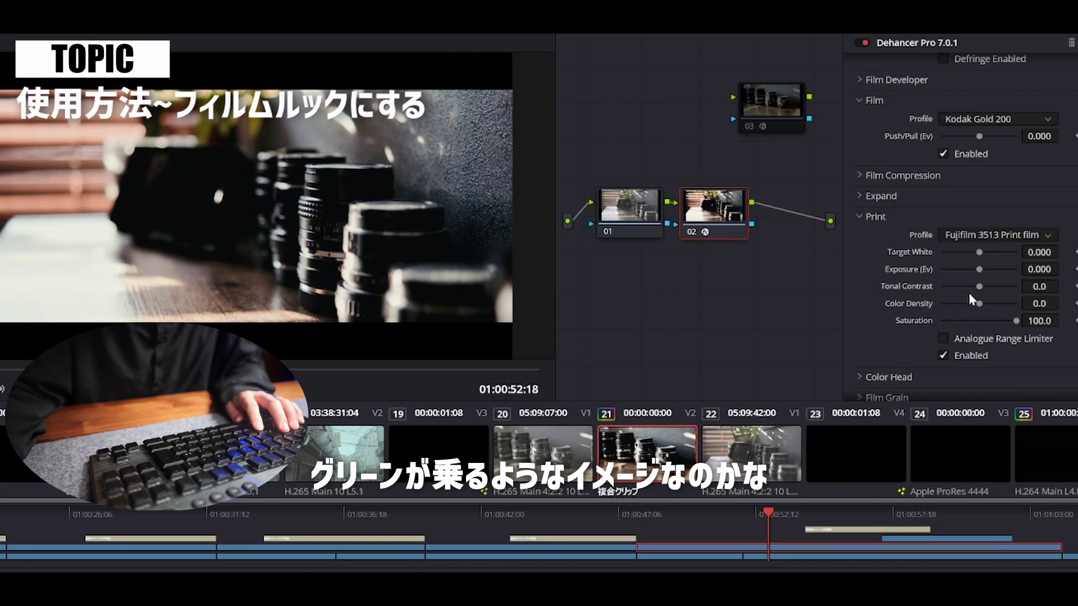
pyautogui.press('Up')
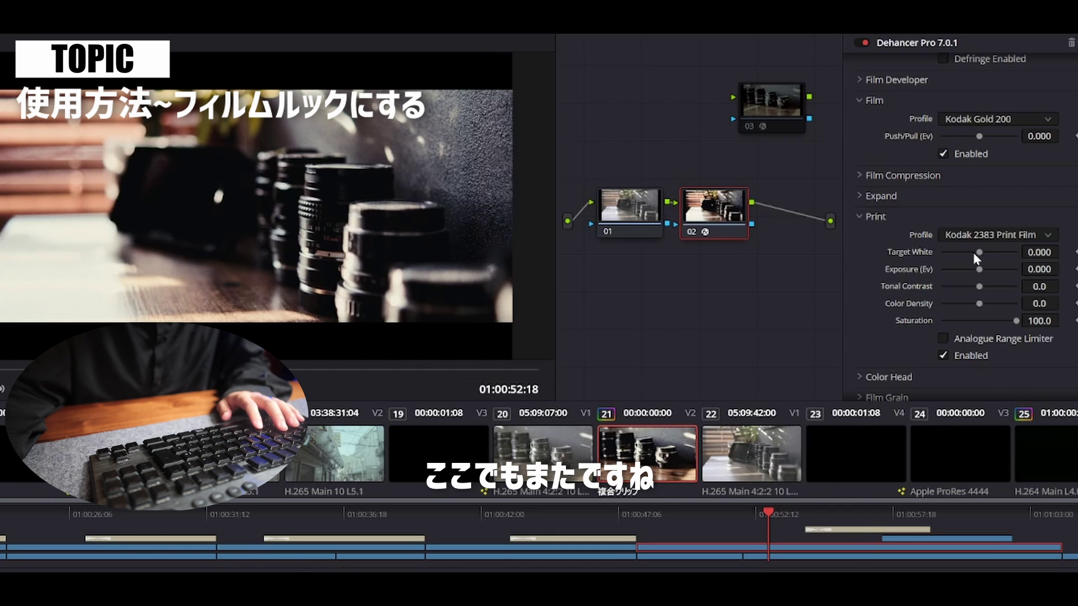
# Set the print Target White to 0.018 and the print Exposure to -0.249.
pyautogui.moveTo(977, 252); pyautogui.dragTo(994, 251)
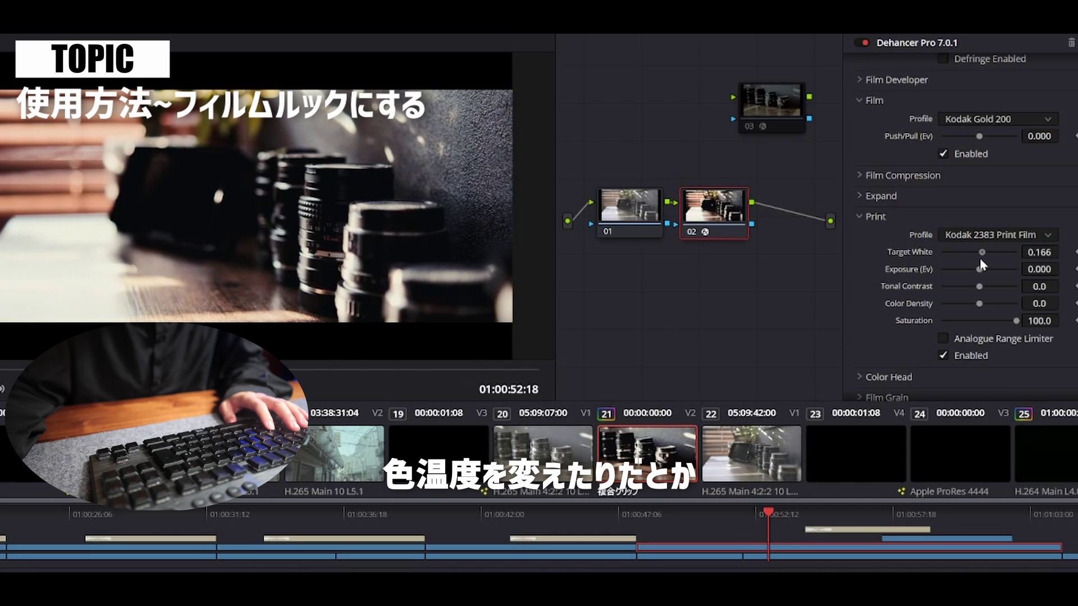
pyautogui.moveTo(980, 270)
pyautogui.mouseDown()
pyautogui.moveTo(962, 267)
pyautogui.moveTo(975, 269)
pyautogui.mouseUp()
# Set the Film Grain profile to 16 mm ISO 50.
pyautogui.scroll(-5, 878, 250)
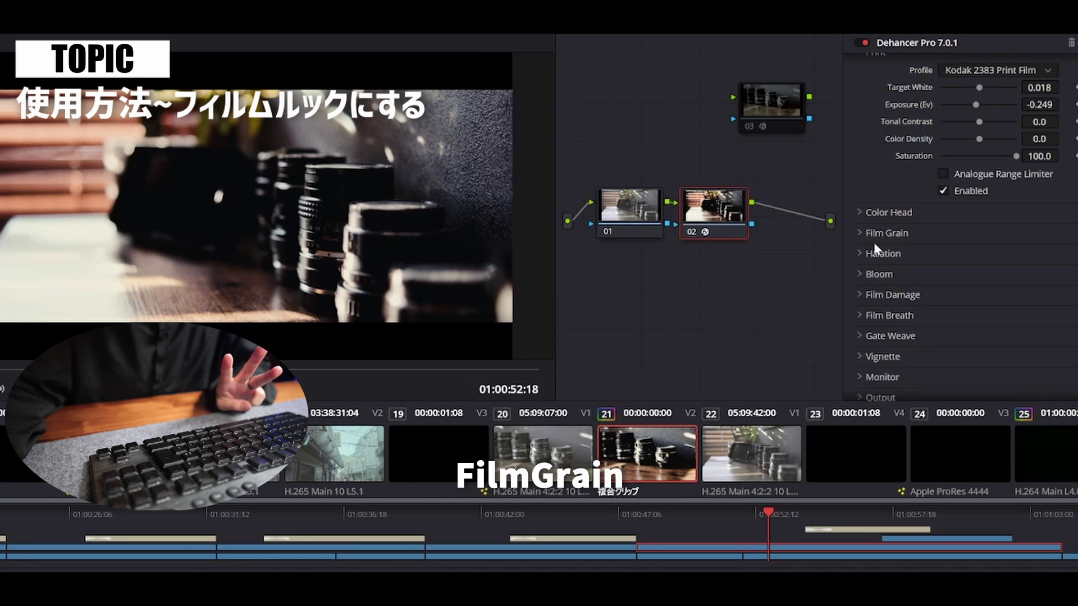
pyautogui.click(859, 232)
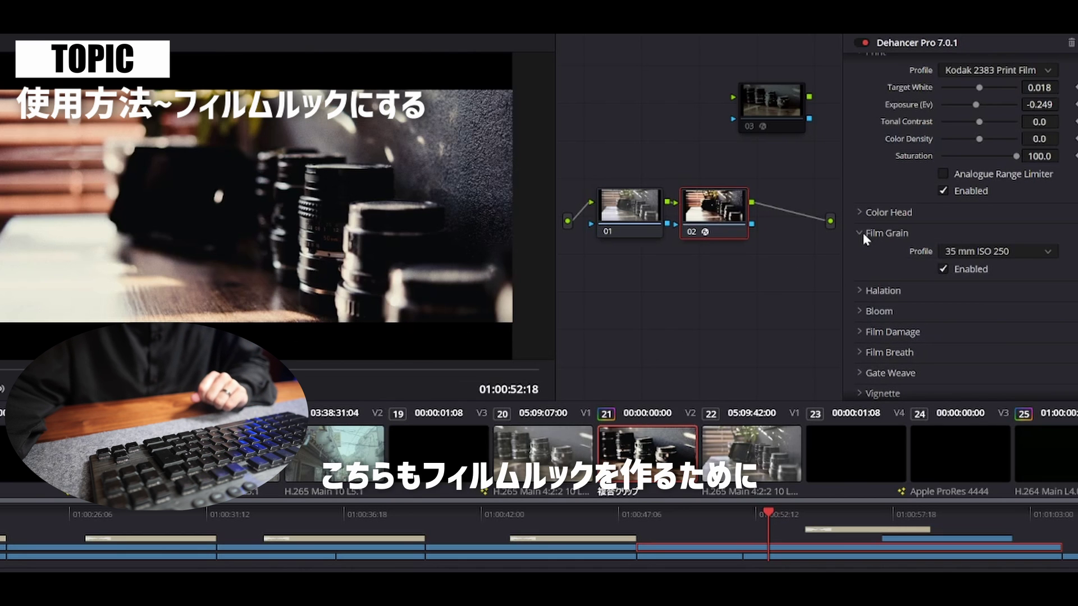
pyautogui.scroll(-1, 898, 250)
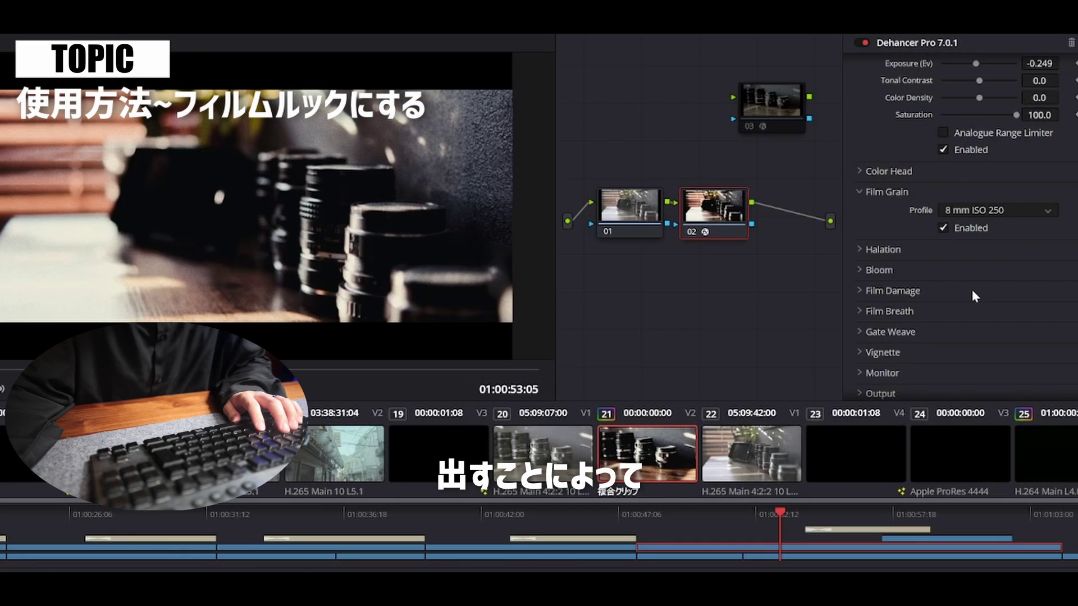
pyautogui.click(985, 211)
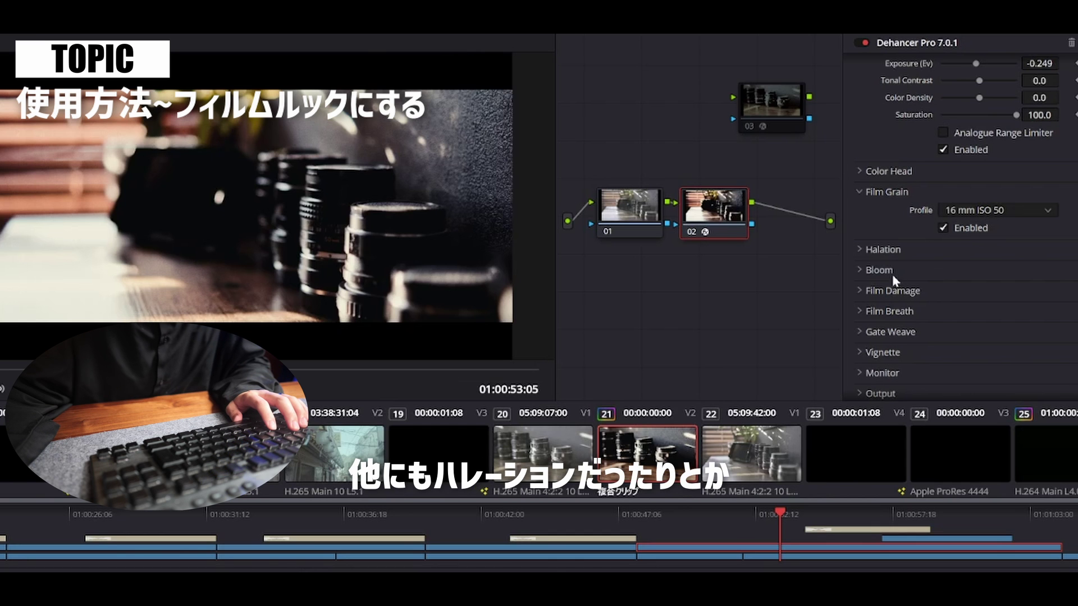
# Expand the Halation, Bloom, Film Damage and Film Breath settings to examine their options.
pyautogui.click(858, 251)
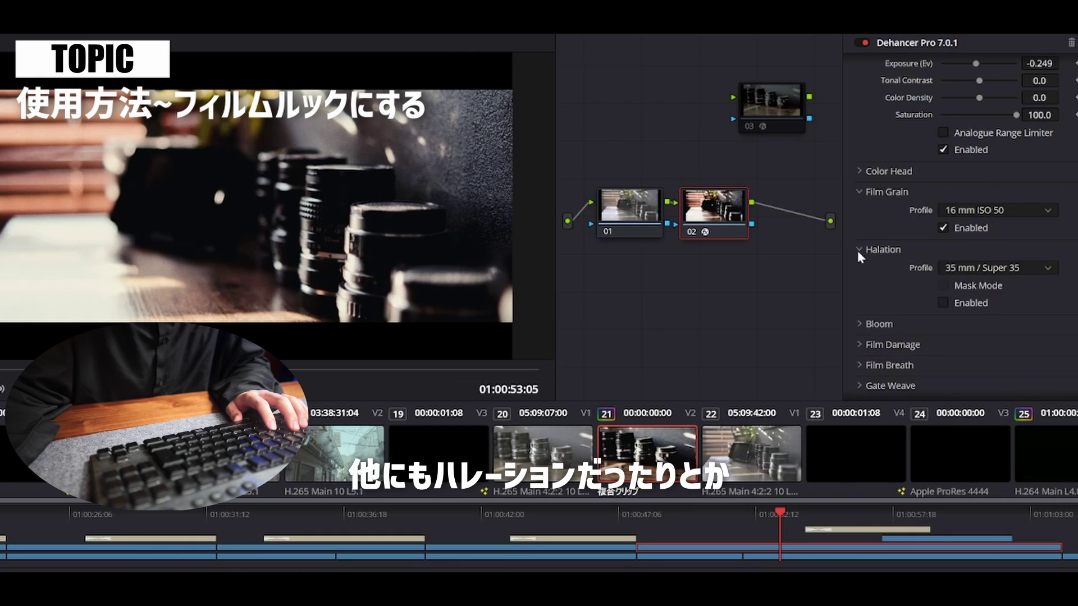
pyautogui.click(860, 321)
pyautogui.scroll(-2, 889, 253)
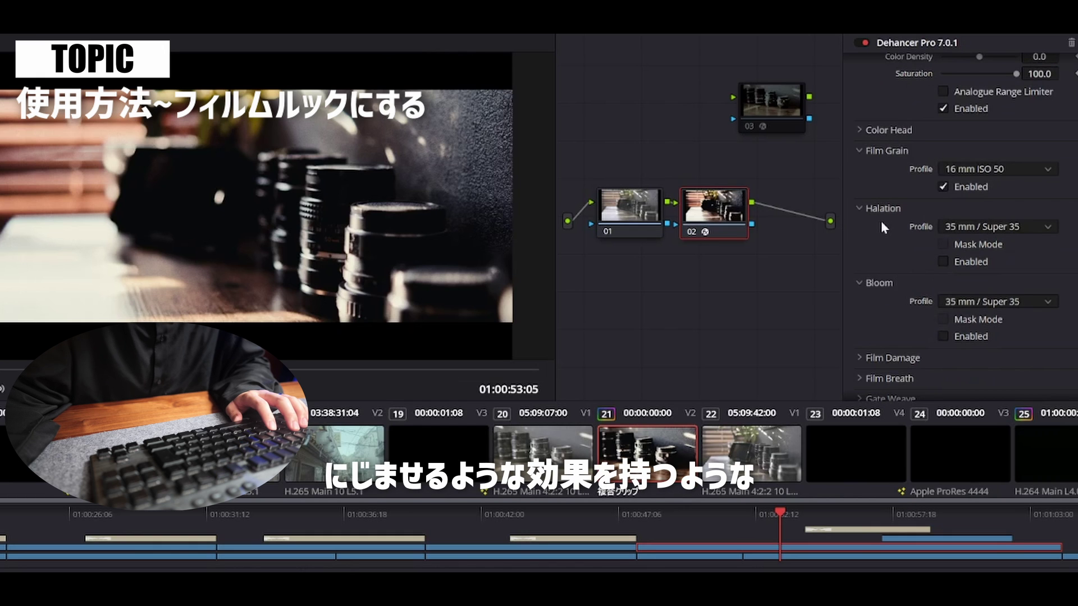
pyautogui.scroll(-2, 879, 269)
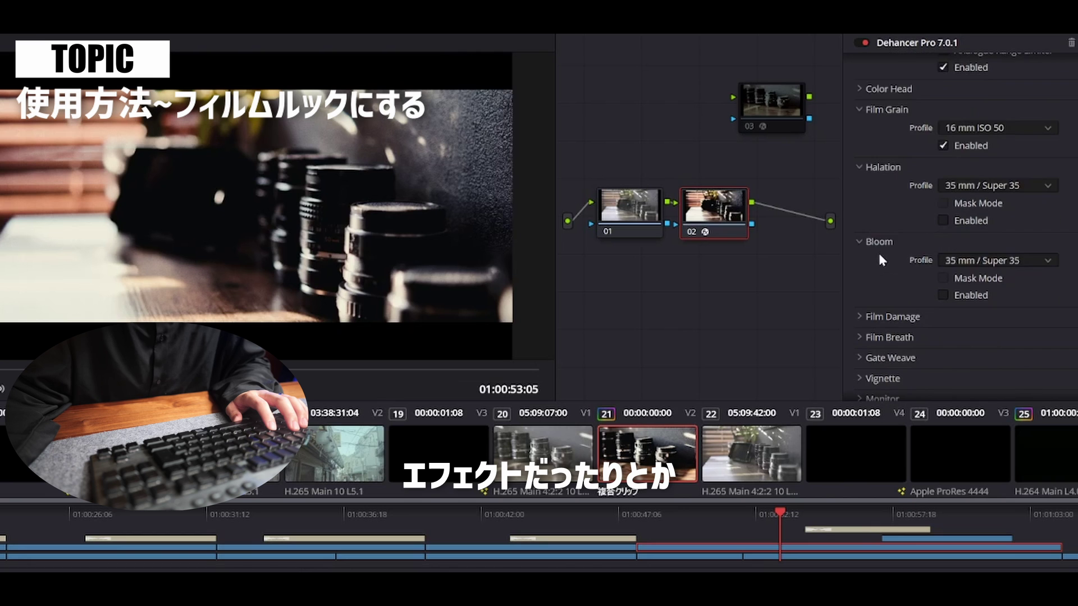
pyautogui.scroll(-3, 876, 284)
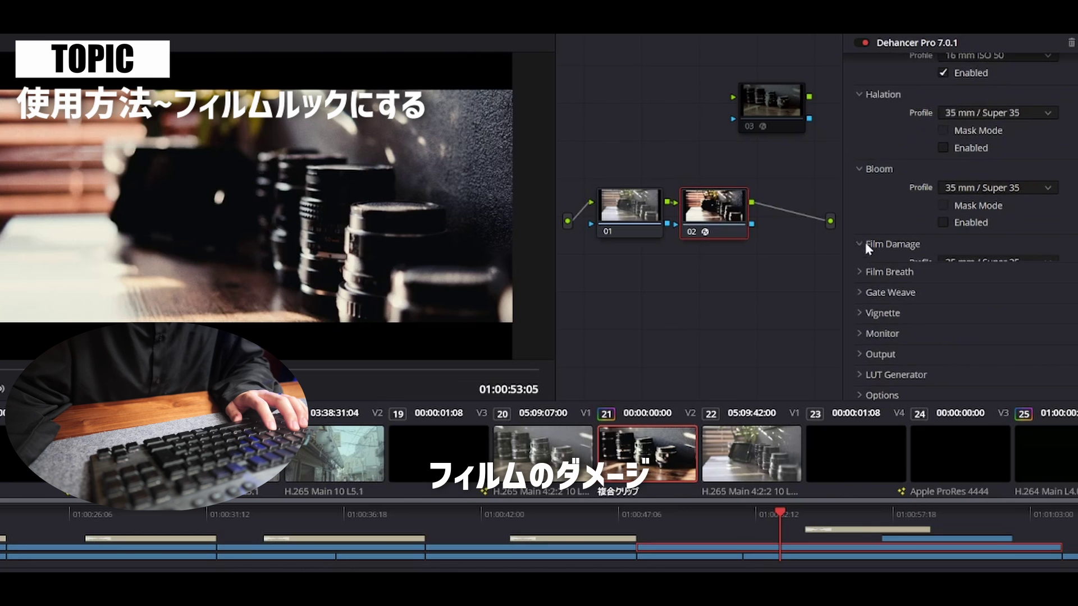
pyautogui.click(858, 241)
pyautogui.click(855, 305)
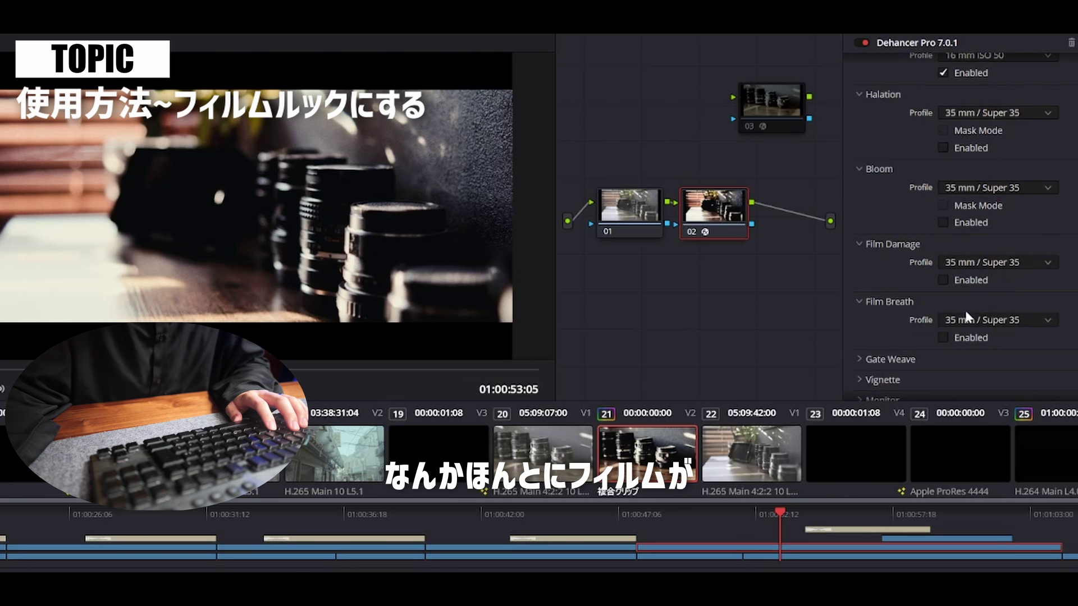
# Expand the LUT Generator settings to examine the LUT size and export options.
pyautogui.scroll(-2, 947, 311)
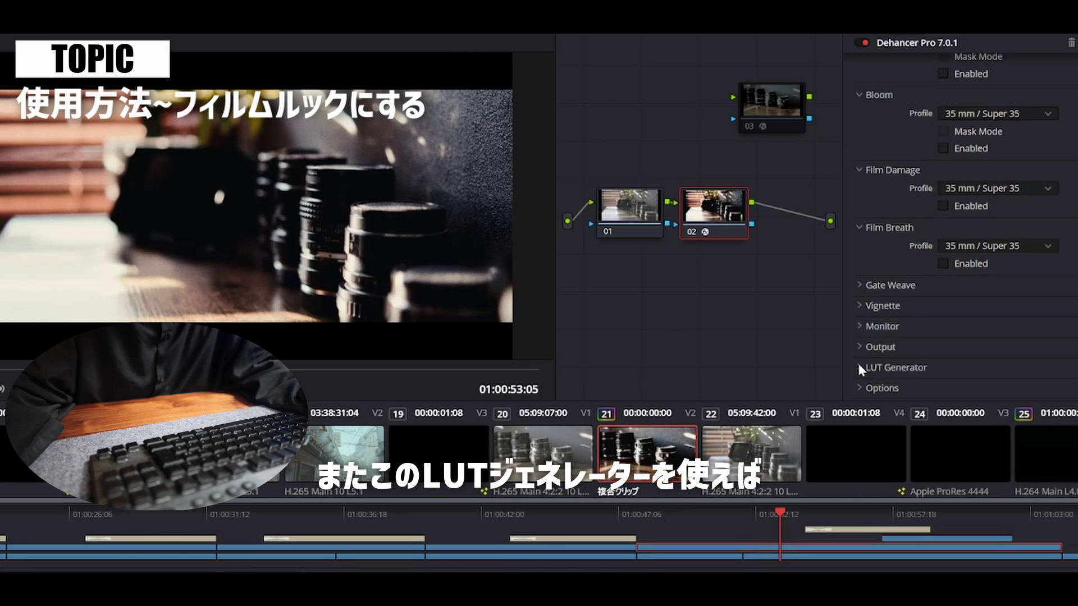
pyautogui.click(886, 367)
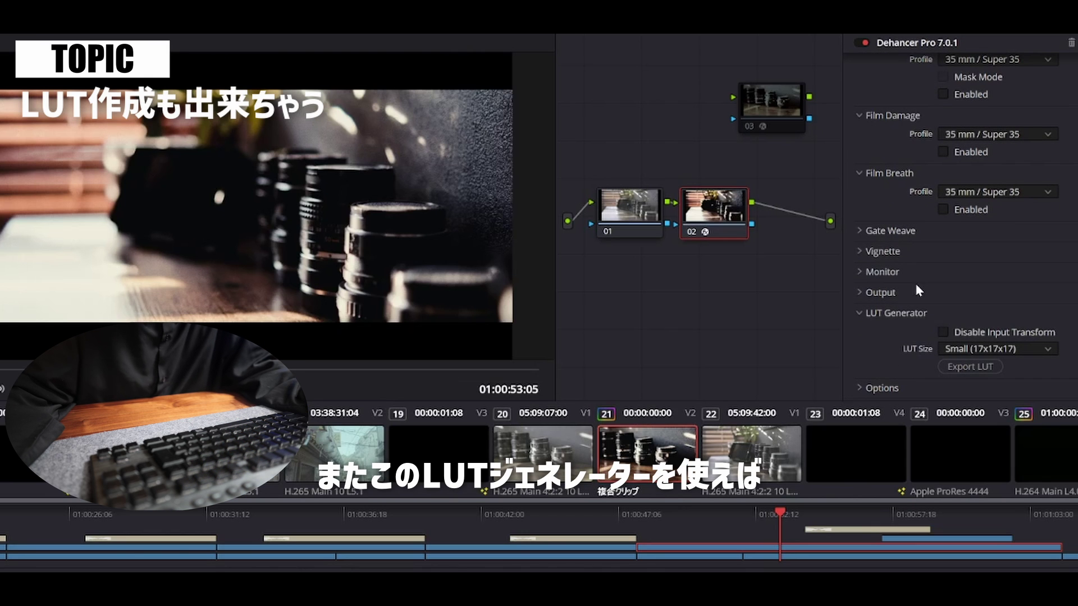